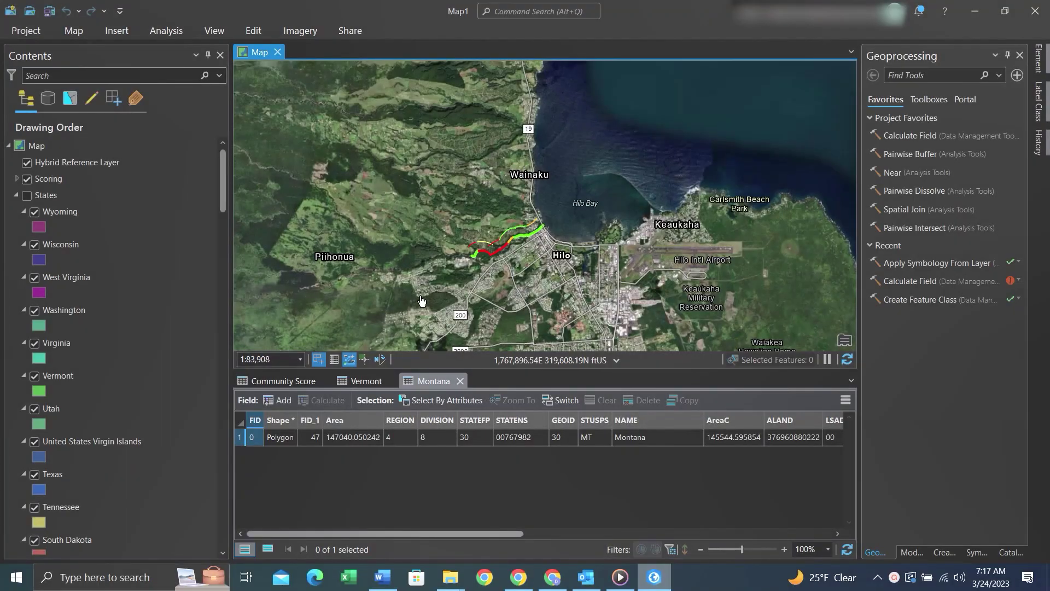
Step: Open the Wyoming layer's attribute table from the Contents pane, next to the Montana table
{"action": "scroll", "coordinate": [208, 254], "scroll_direction": "down", "scroll_amount": 3}
{"action": "scroll", "coordinate": [120, 267], "scroll_direction": "down", "scroll_amount": 2}
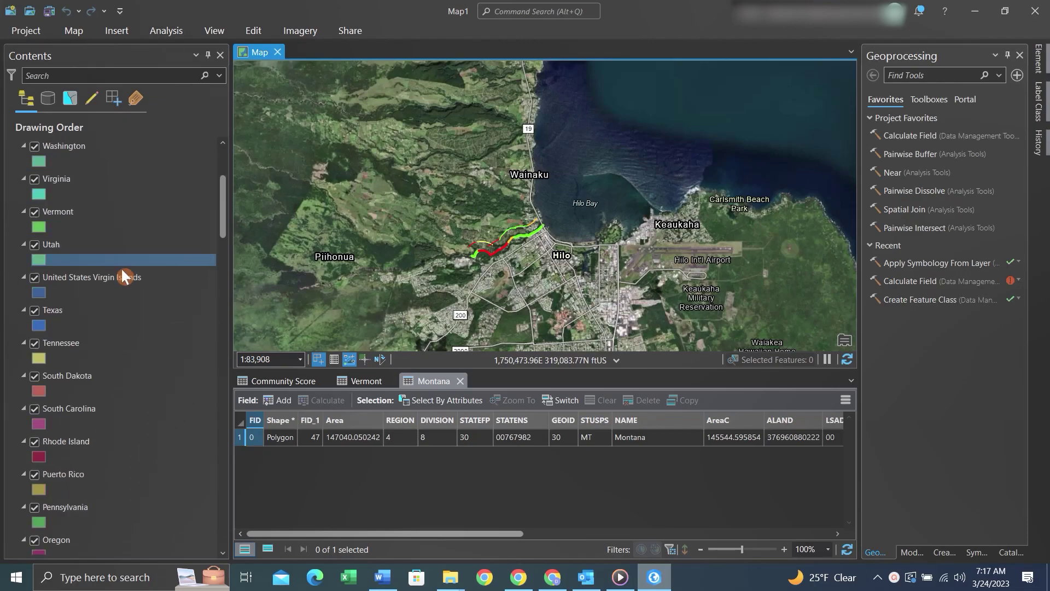
{"action": "scroll", "coordinate": [121, 267], "scroll_direction": "up", "scroll_amount": 5}
{"action": "right_click", "coordinate": [98, 215]}
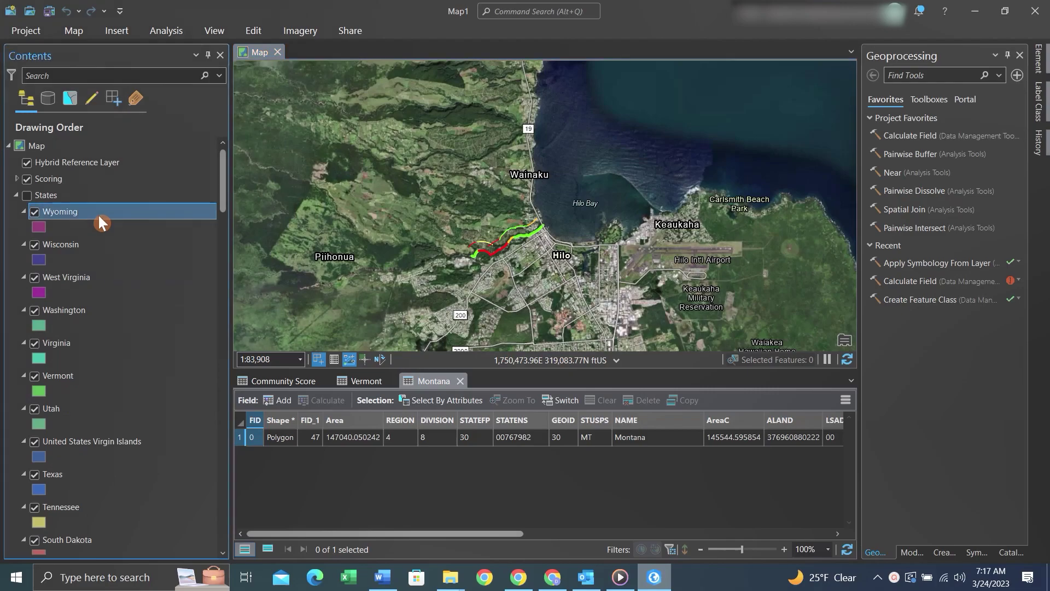
{"action": "left_click", "coordinate": [165, 150]}
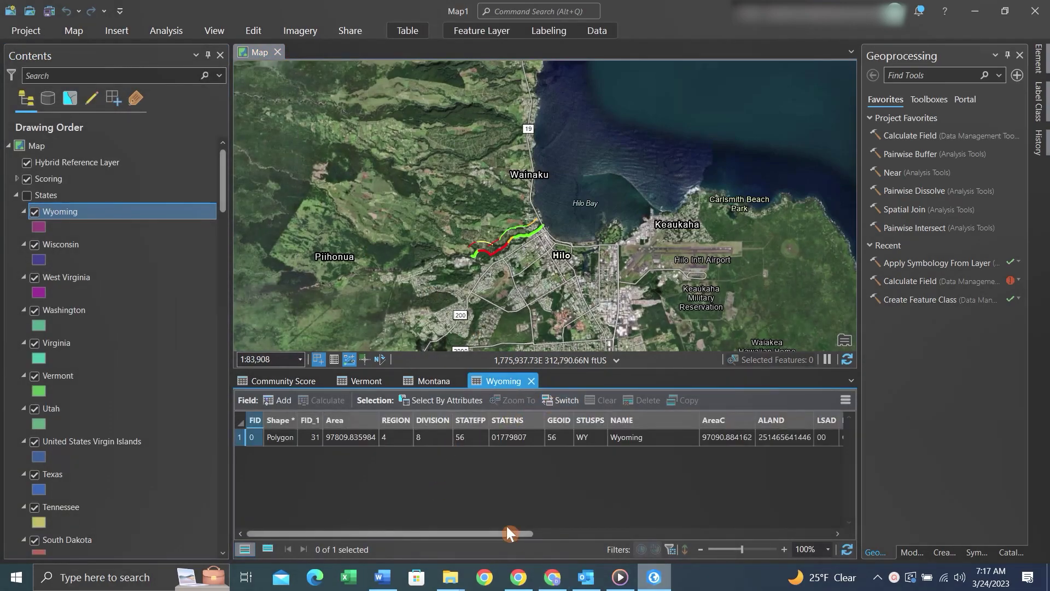
{"action": "left_click_drag", "start_coordinate": [505, 533], "coordinate": [522, 533]}
{"action": "scroll", "coordinate": [414, 472], "scroll_direction": "left", "scroll_amount": 2}
Step: Search the geoprocessing tools for 'Table to'
{"action": "left_click", "coordinate": [167, 28]}
{"action": "left_click", "coordinate": [170, 57]}
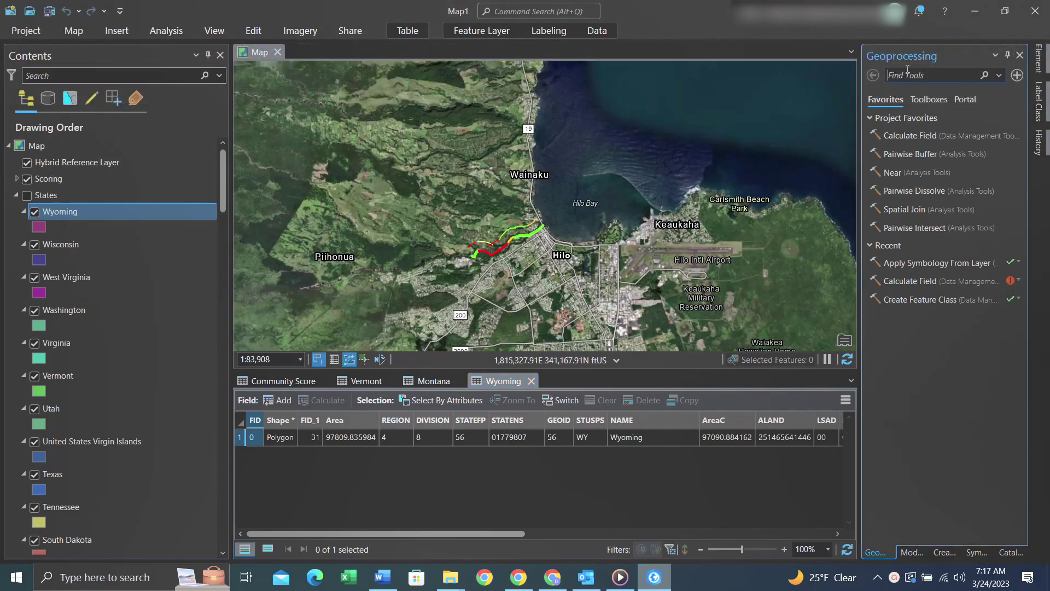
{"action": "left_click", "coordinate": [966, 71]}
{"action": "type", "text": "Tabl"}
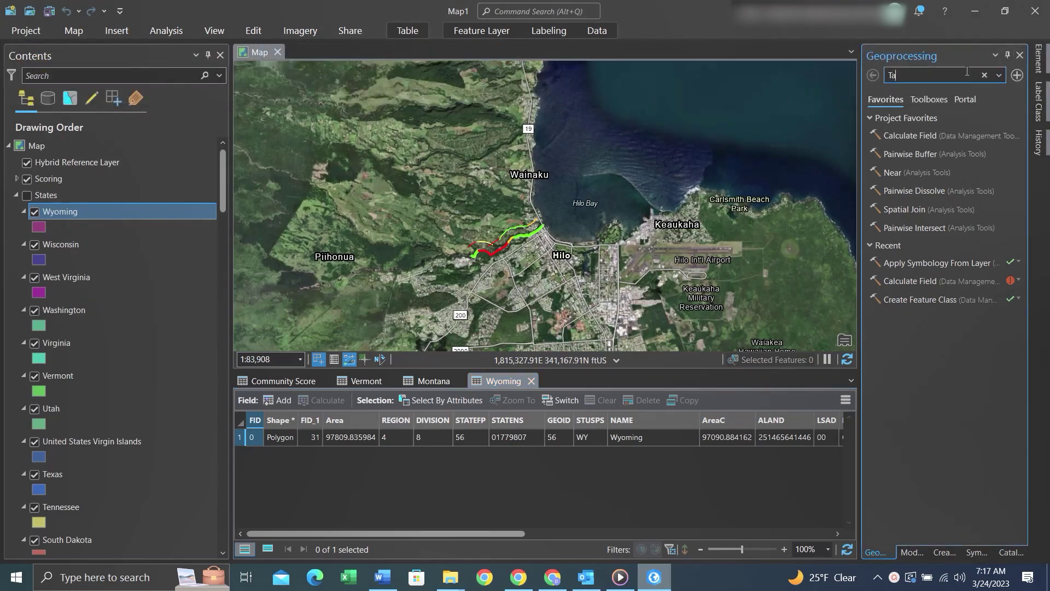
{"action": "type", "text": "e to"}
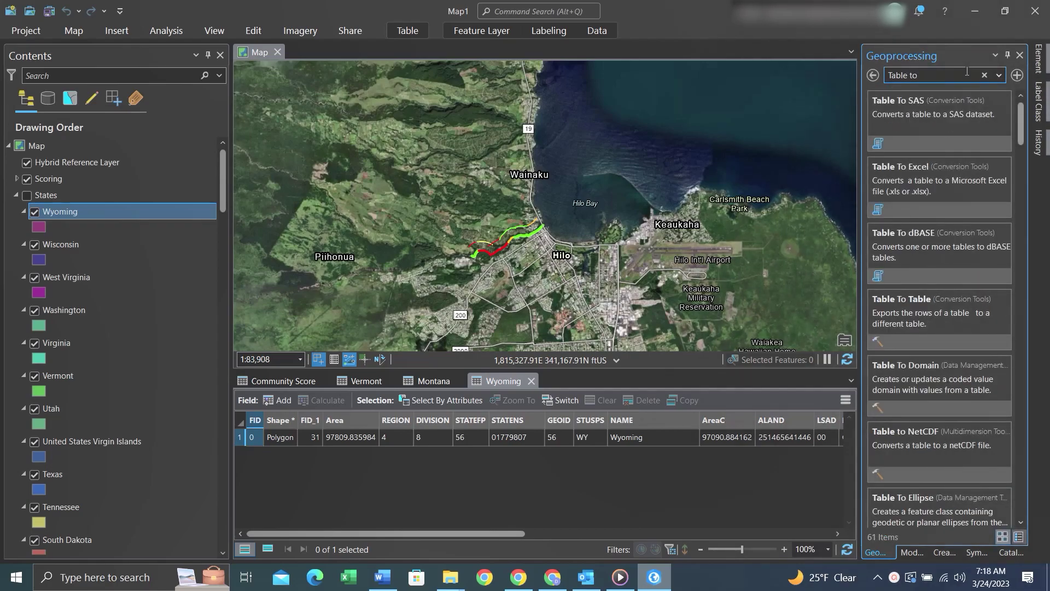
Step: Open Table To Excel, try States\Washington as the input table, and return to the results
{"action": "left_click", "coordinate": [920, 170]}
{"action": "left_click", "coordinate": [999, 134]}
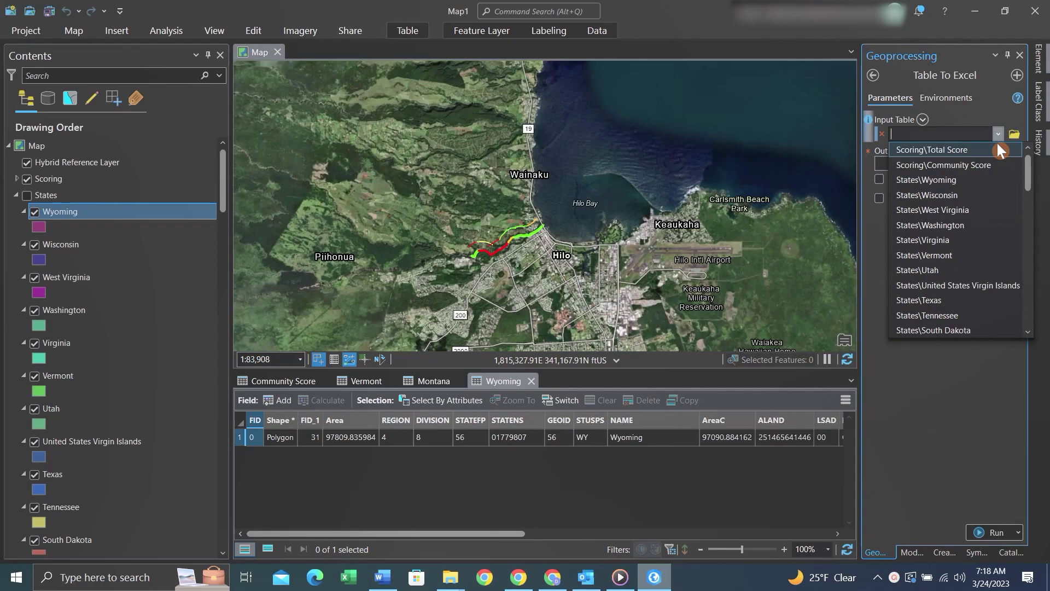
{"action": "left_click", "coordinate": [950, 226]}
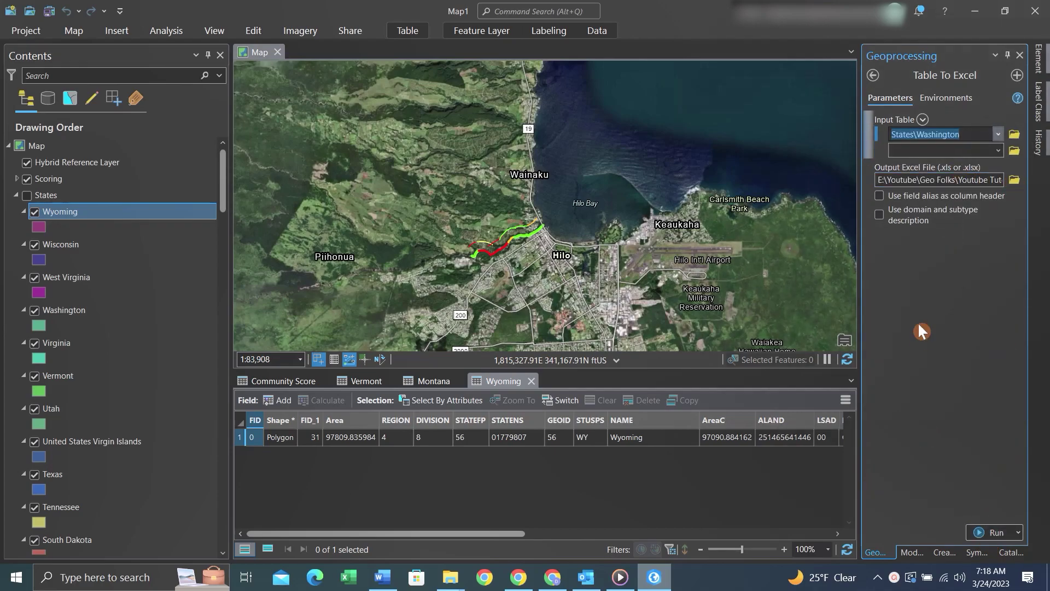
{"action": "left_click", "coordinate": [873, 75]}
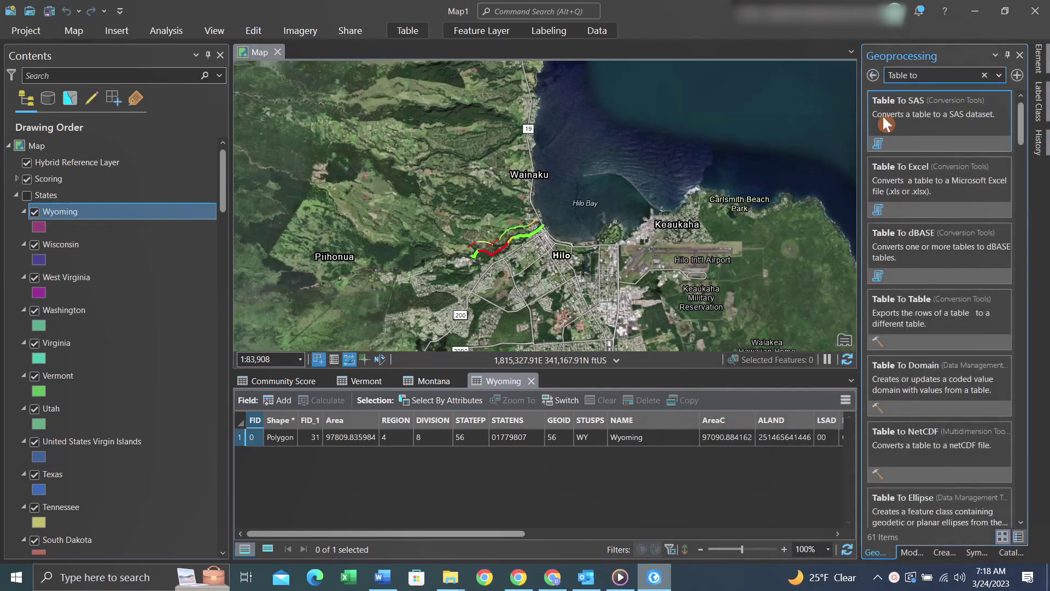
Step: Reopen Table To Excel from its context menu, then go back to the search results
{"action": "right_click", "coordinate": [898, 183]}
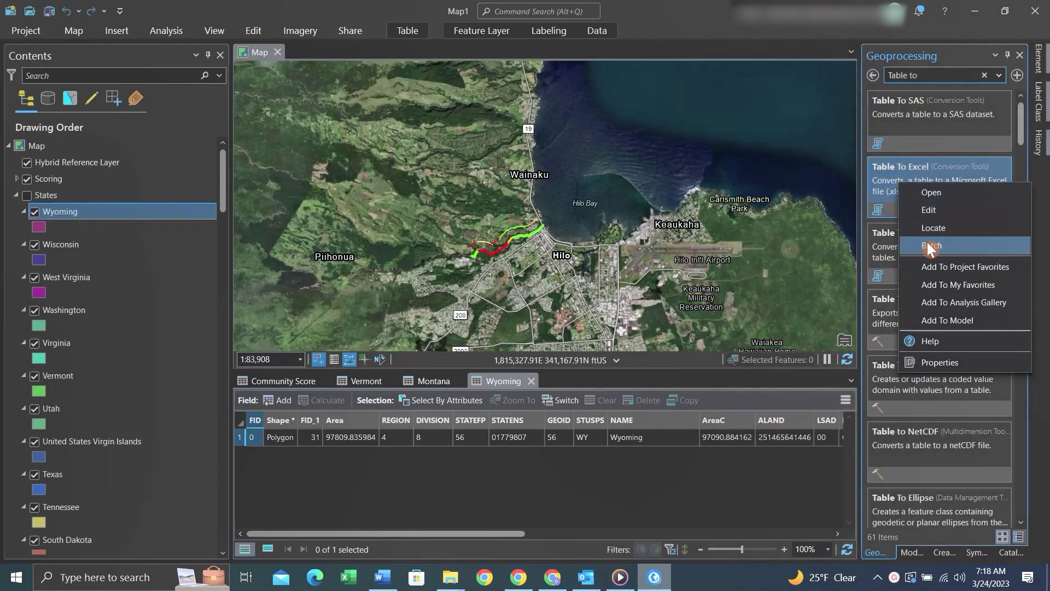
{"action": "left_click", "coordinate": [930, 192]}
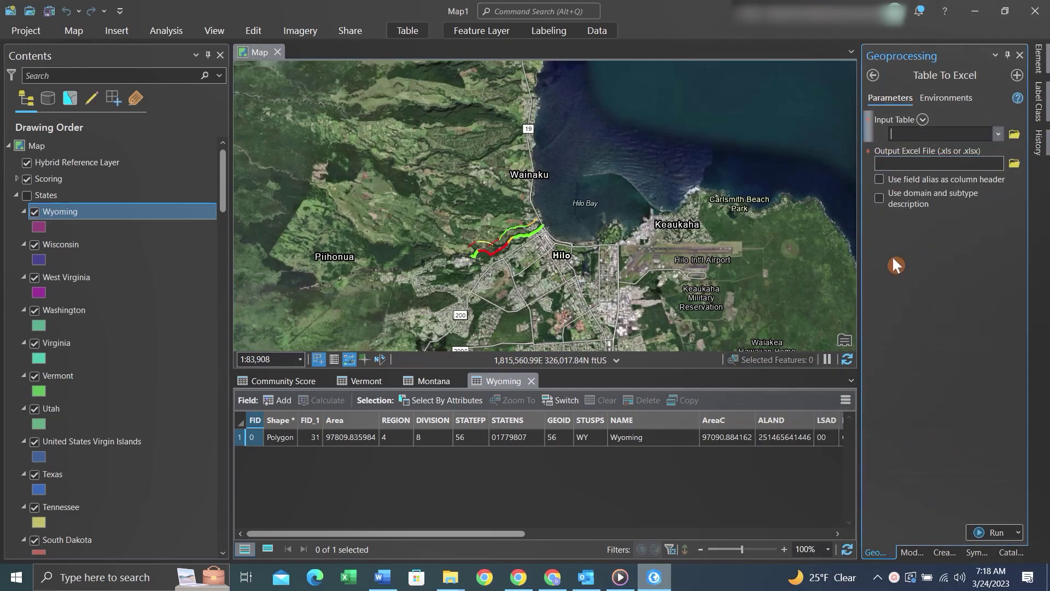
{"action": "left_click", "coordinate": [873, 75]}
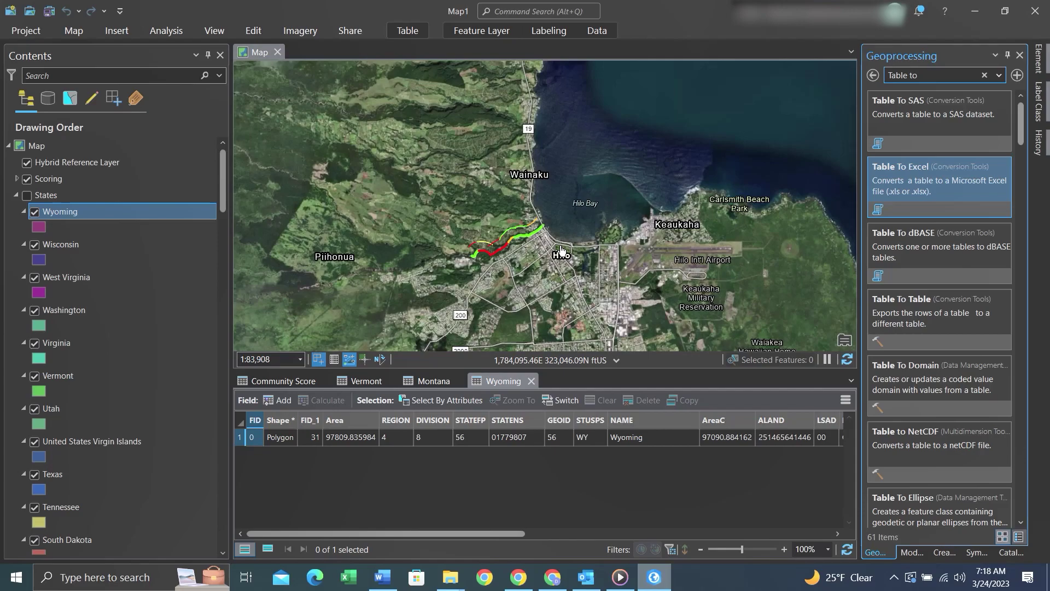
{"action": "left_click", "coordinate": [172, 31]}
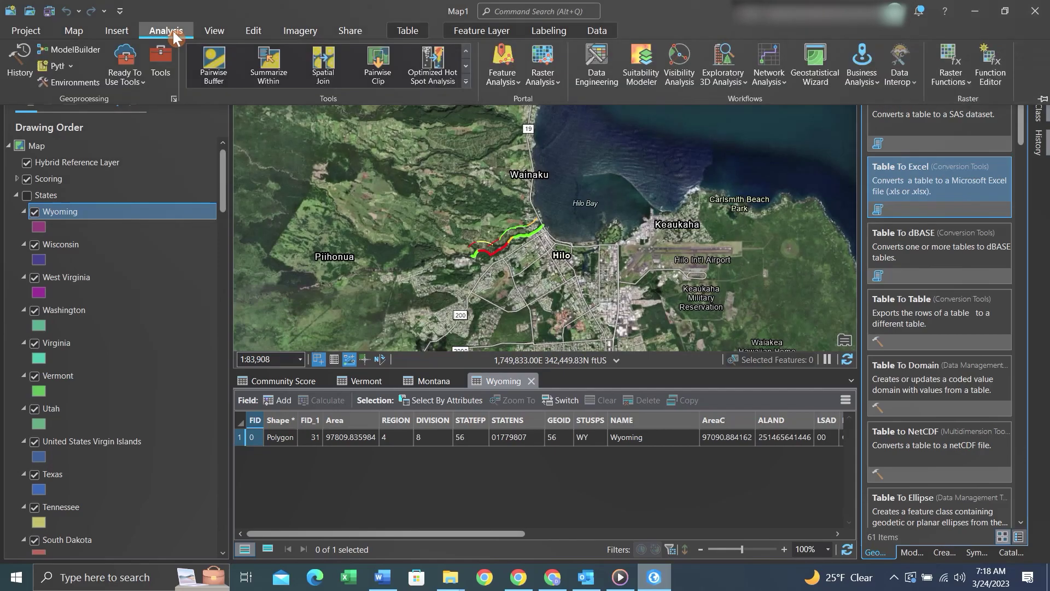
Step: Create a new Model2 docked over the map and add an Iterate Feature Classes iterator
{"action": "left_click", "coordinate": [76, 50]}
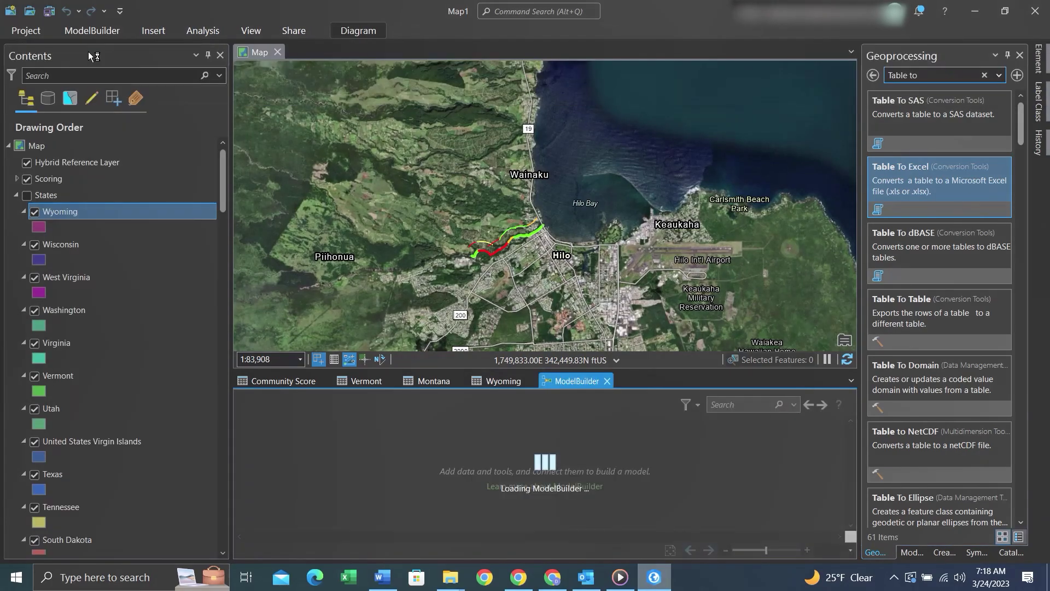
{"action": "left_click_drag", "start_coordinate": [576, 382], "coordinate": [553, 210]}
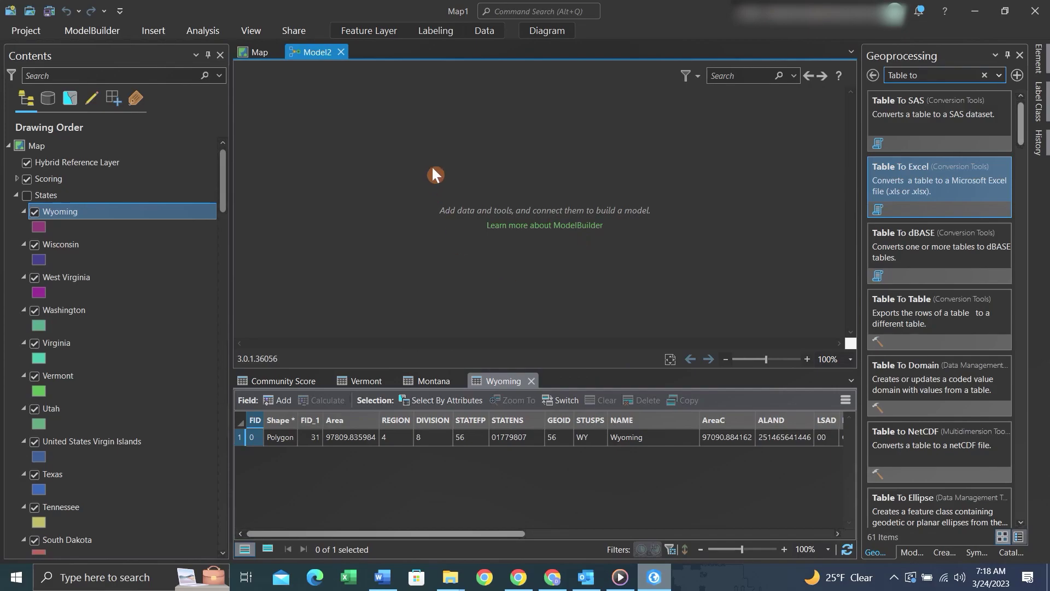
{"action": "left_click", "coordinate": [98, 31]}
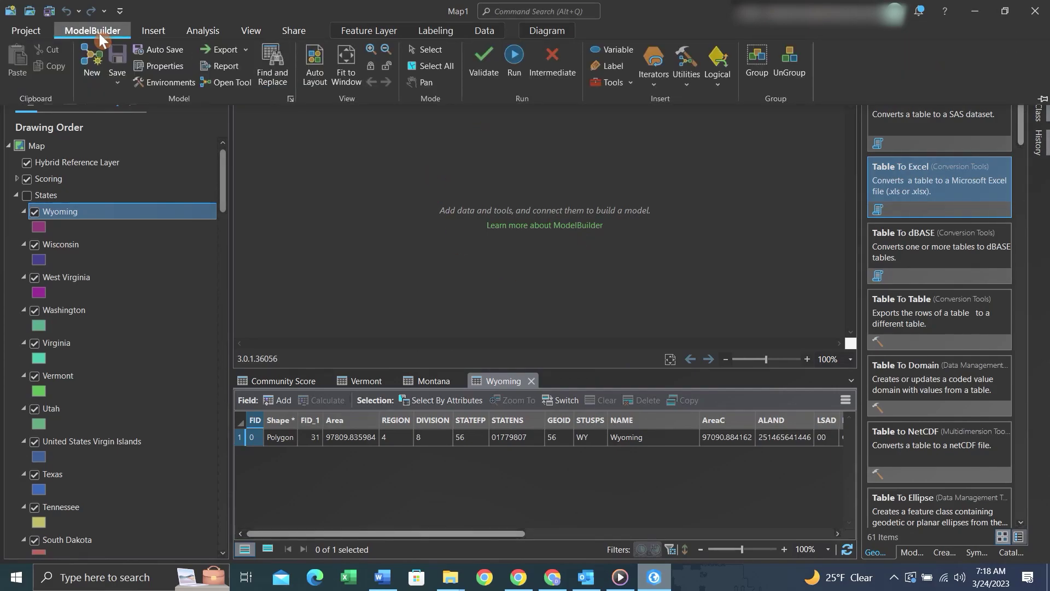
{"action": "left_click", "coordinate": [651, 74]}
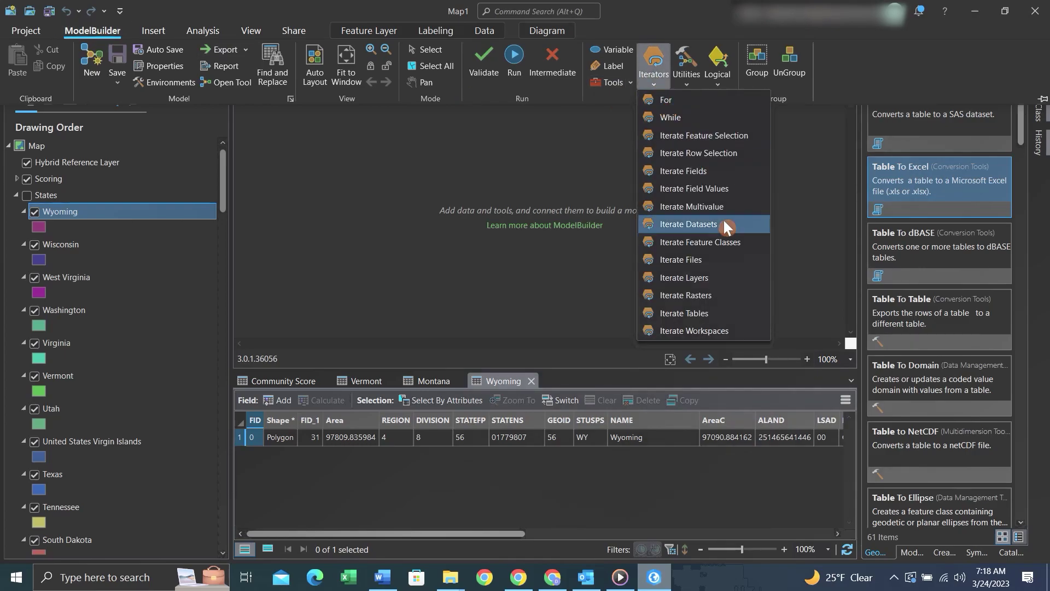
{"action": "left_click", "coordinate": [718, 249]}
{"action": "left_click_drag", "start_coordinate": [559, 240], "coordinate": [374, 180]}
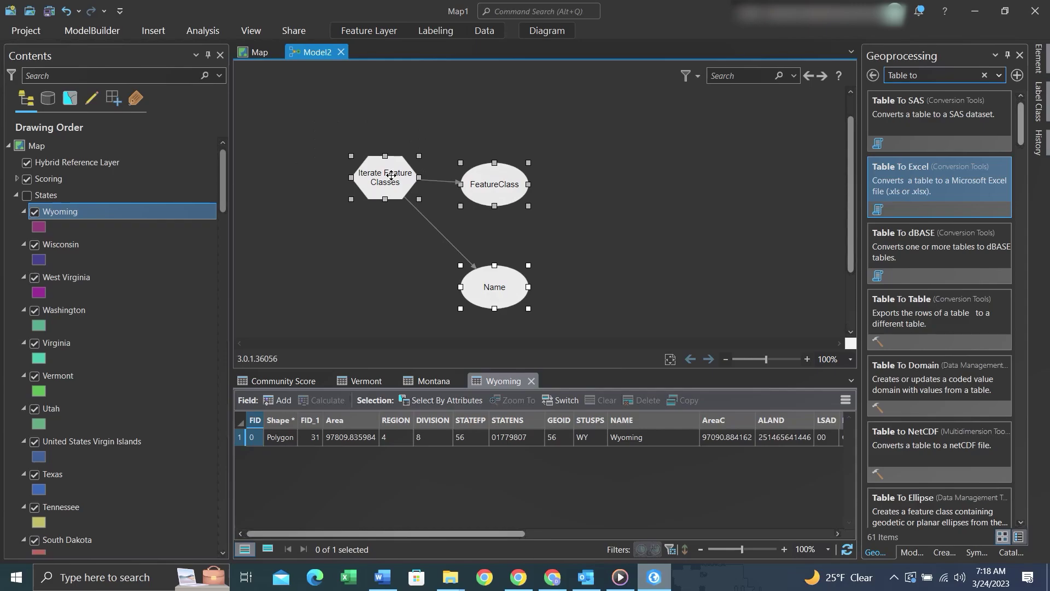
Step: Set the iterator's Workspace to the States folder under GIS Test Data
{"action": "right_click", "coordinate": [391, 175]}
{"action": "left_click", "coordinate": [416, 185]}
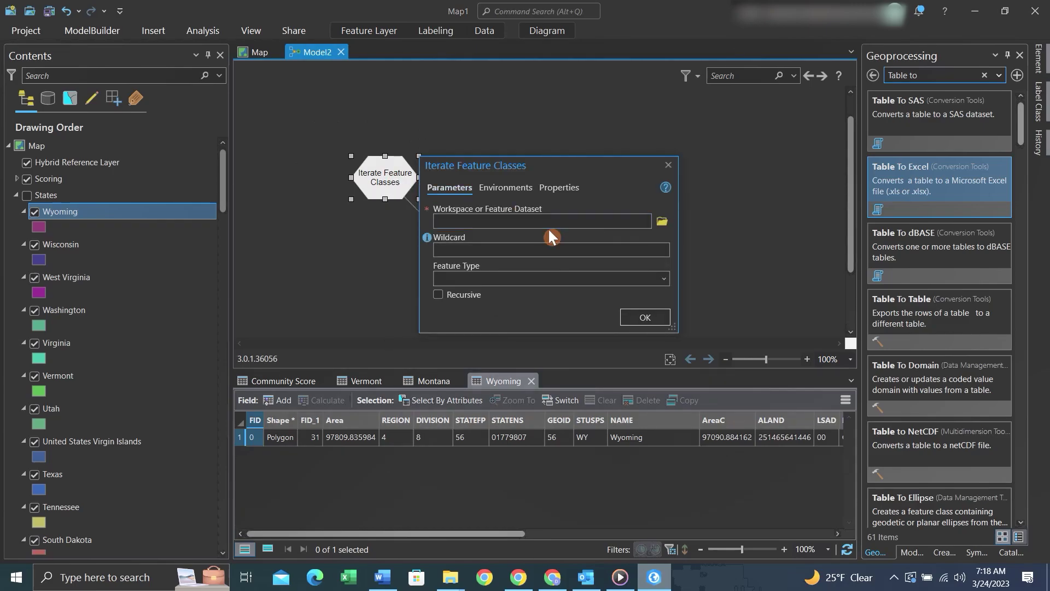
{"action": "left_click", "coordinate": [661, 221]}
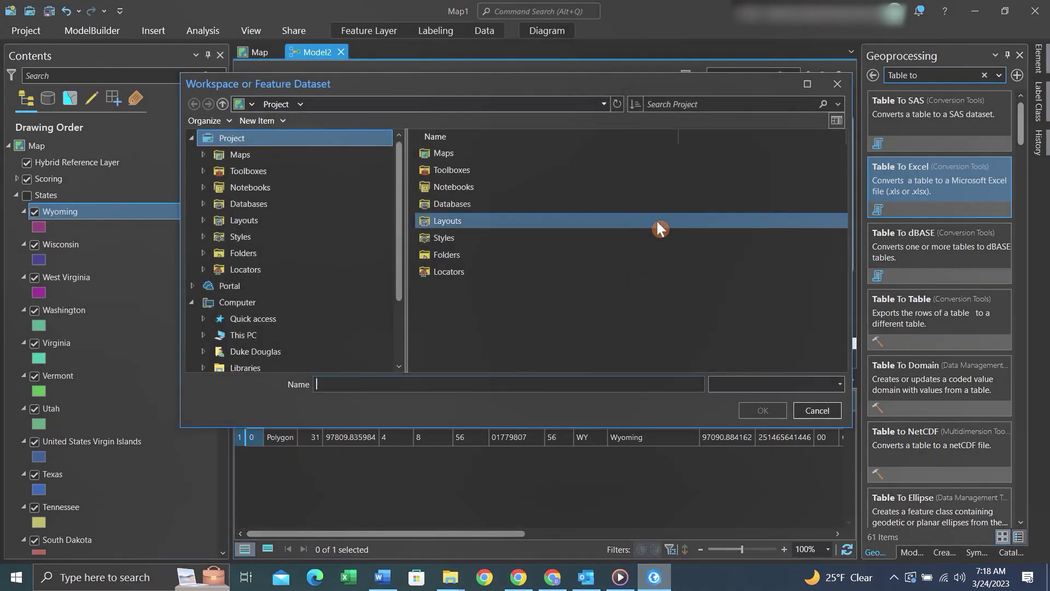
{"action": "double_click", "coordinate": [480, 333]}
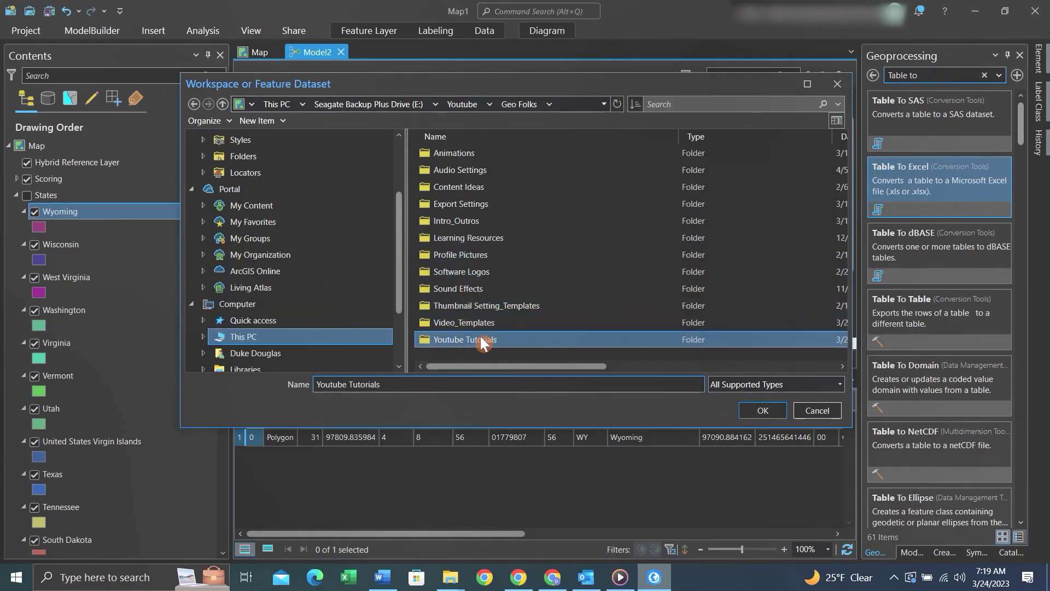
{"action": "scroll", "coordinate": [510, 254], "scroll_direction": "down", "scroll_amount": 6}
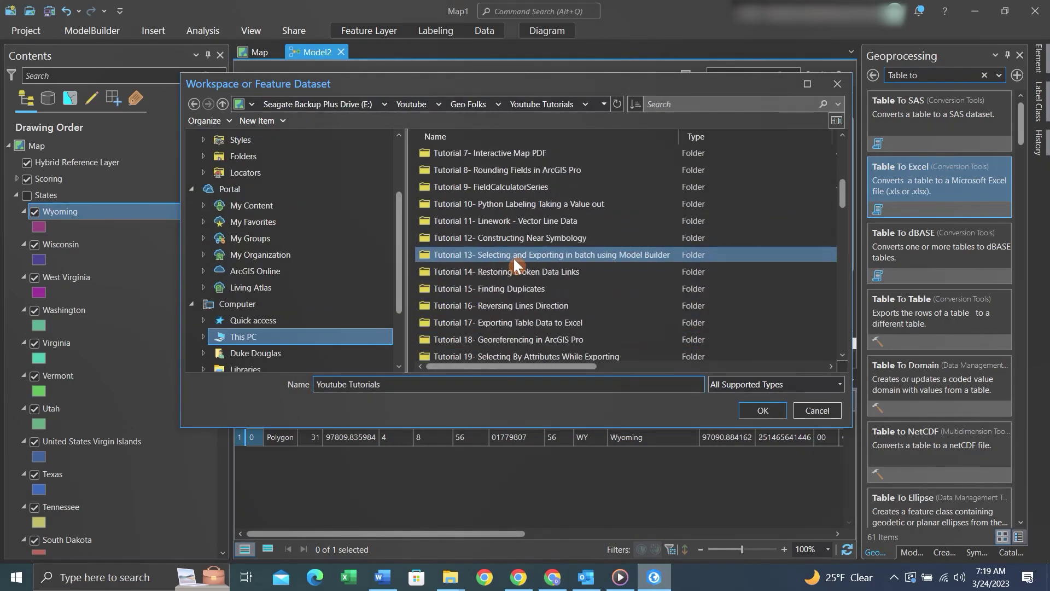
{"action": "scroll", "coordinate": [513, 258], "scroll_direction": "up", "scroll_amount": 4}
{"action": "scroll", "coordinate": [513, 257], "scroll_direction": "up", "scroll_amount": 3}
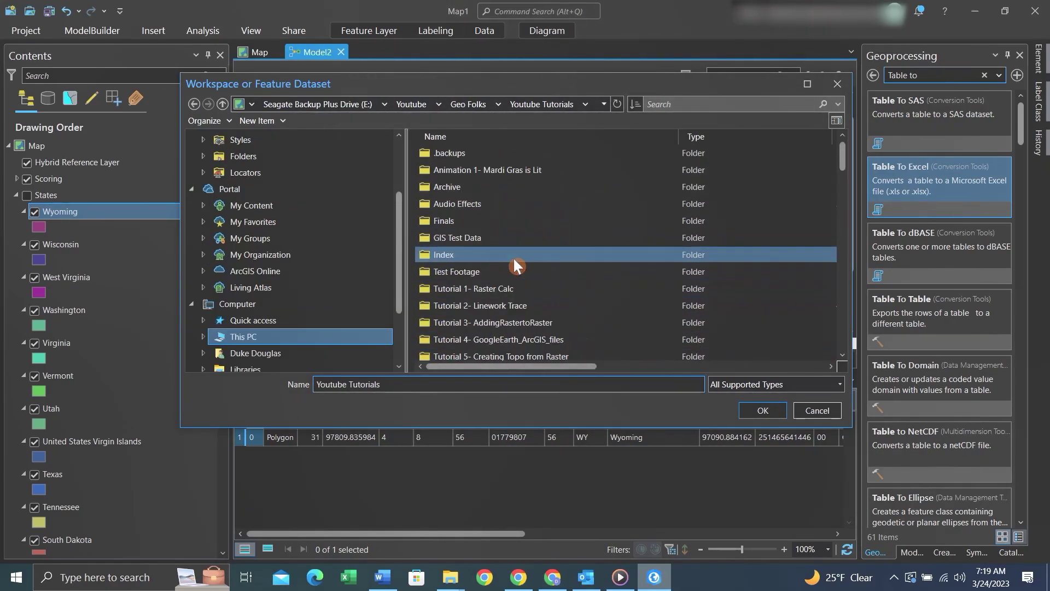
{"action": "double_click", "coordinate": [470, 241]}
{"action": "scroll", "coordinate": [470, 337], "scroll_direction": "down", "scroll_amount": 3}
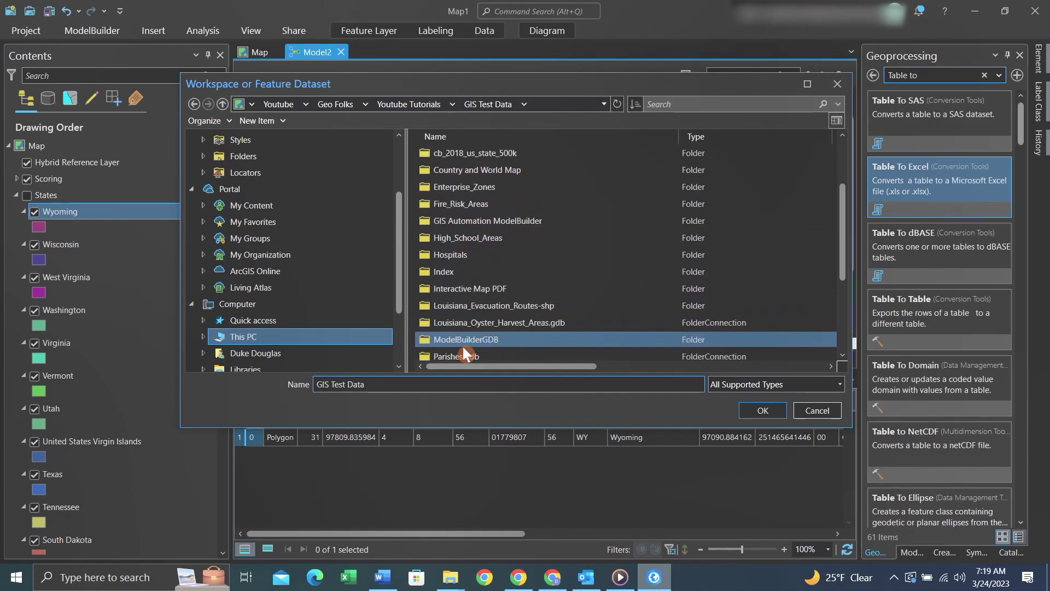
{"action": "left_click", "coordinate": [567, 310]}
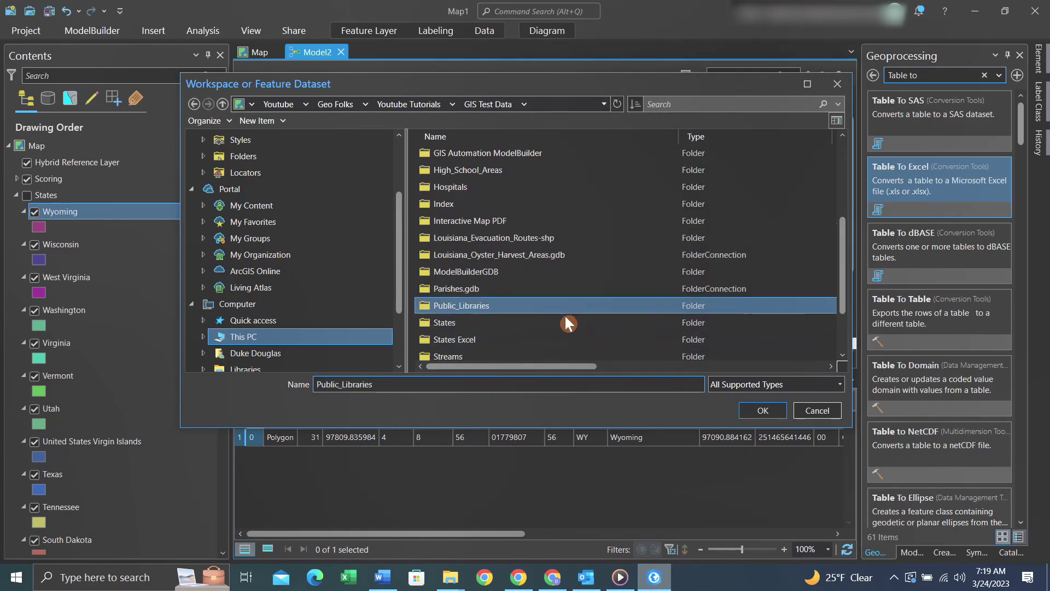
{"action": "left_click", "coordinate": [550, 328]}
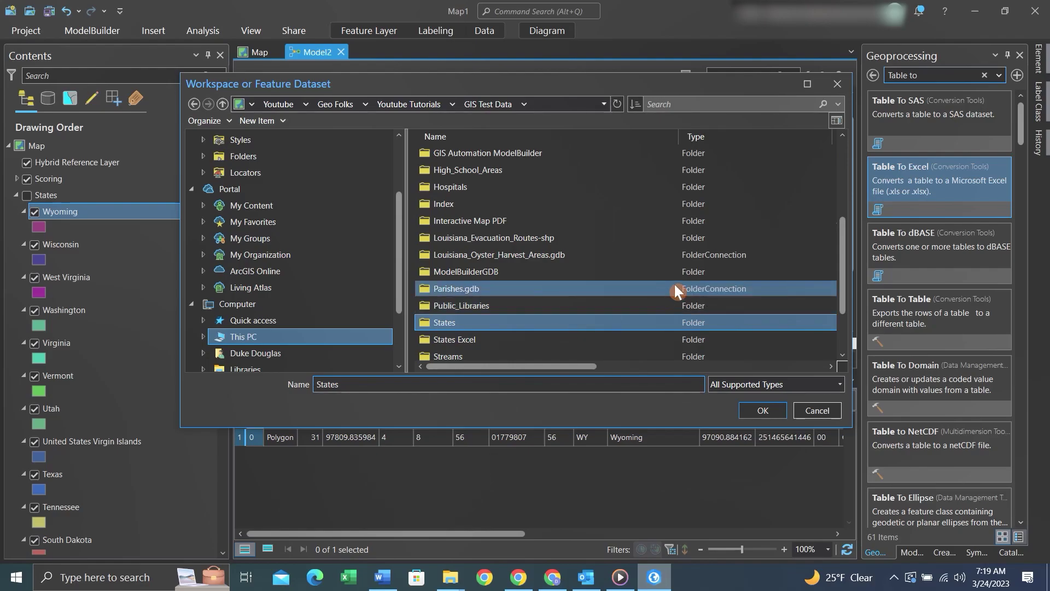
{"action": "left_click", "coordinate": [773, 411]}
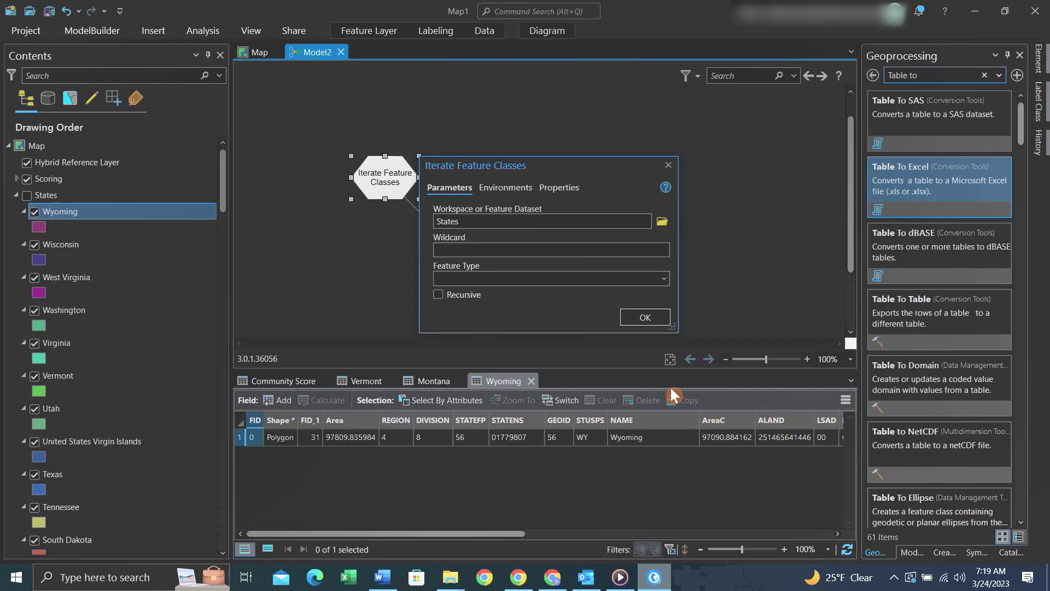
Step: Restrict the iterator's Feature Type to Polygon and apply the settings
{"action": "left_click", "coordinate": [662, 279]}
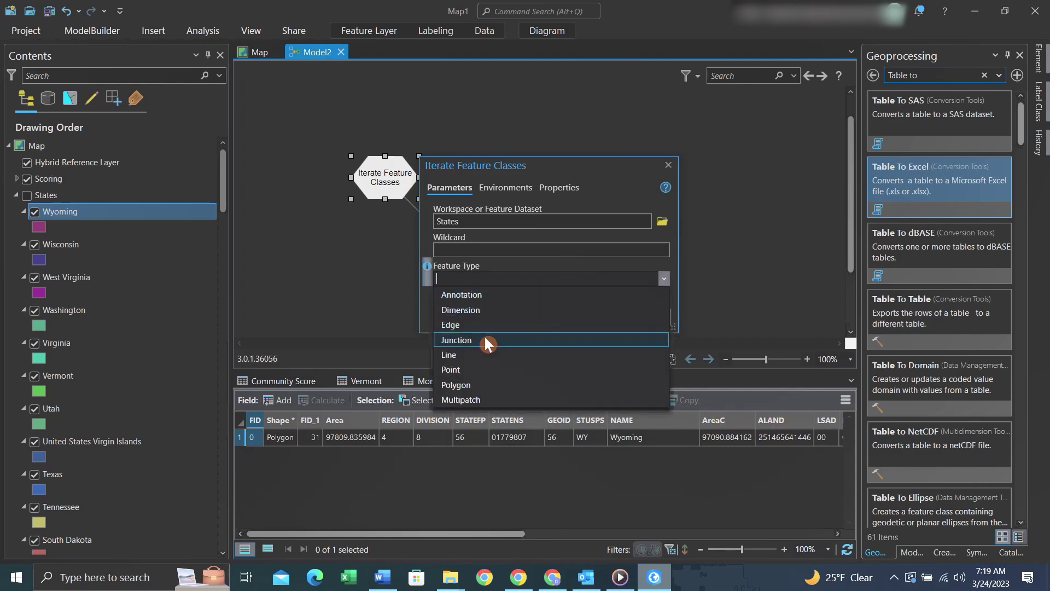
{"action": "left_click", "coordinate": [497, 384]}
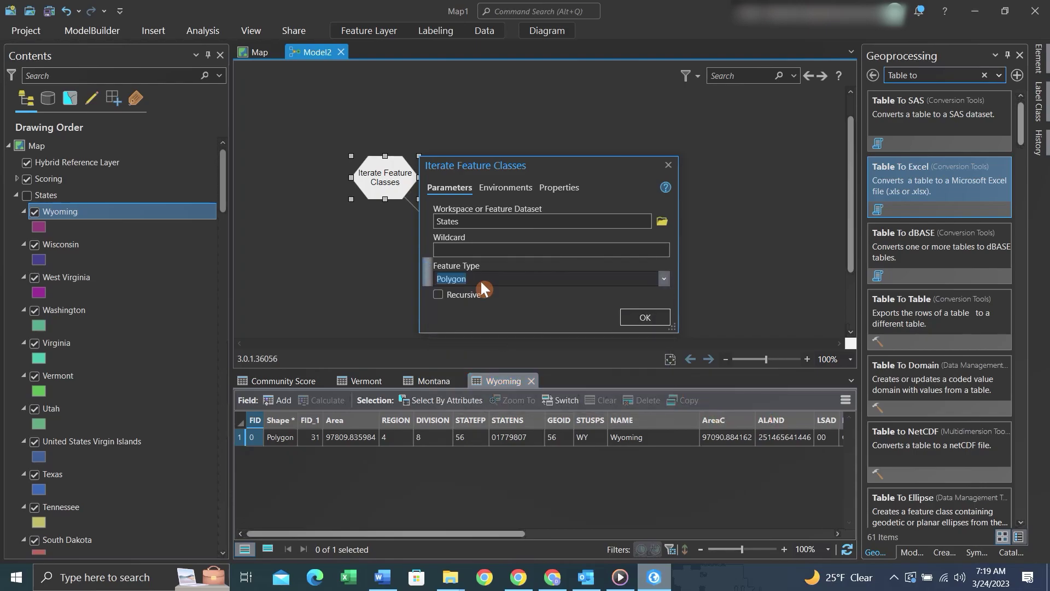
{"action": "left_click", "coordinate": [644, 319]}
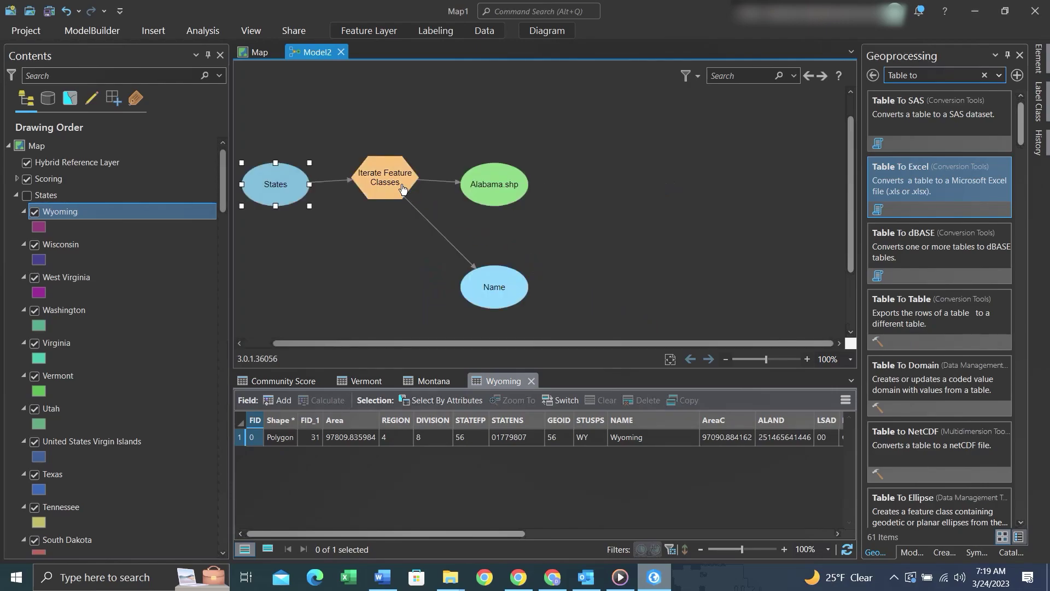
Step: Add Table To Excel to the model and connect Alabama.shp as its Input Table
{"action": "mouse_move", "coordinate": [398, 183]}
{"action": "left_click_drag", "start_coordinate": [956, 172], "coordinate": [654, 187]}
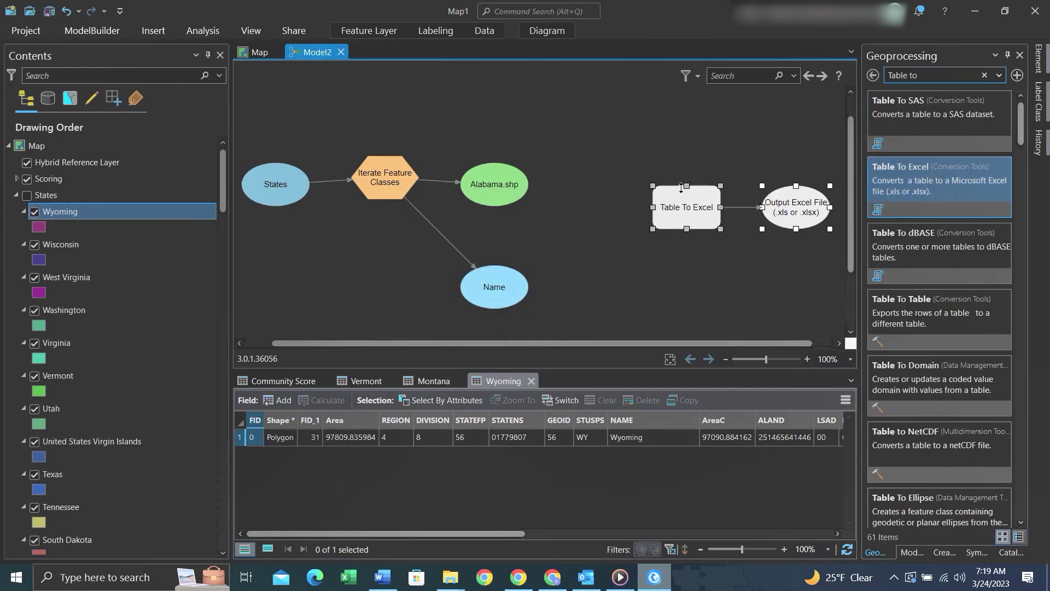
{"action": "left_click_drag", "start_coordinate": [519, 189], "coordinate": [659, 194]}
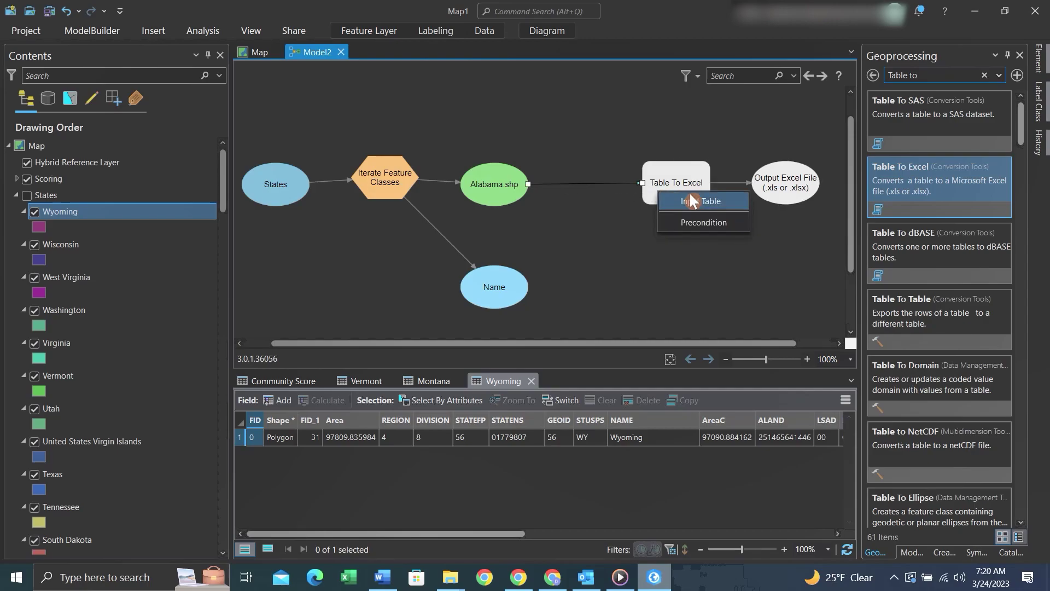
{"action": "left_click", "coordinate": [691, 198]}
Step: Set the Table To Excel output to %Name%.xls in the States Excel folder
{"action": "right_click", "coordinate": [677, 216]}
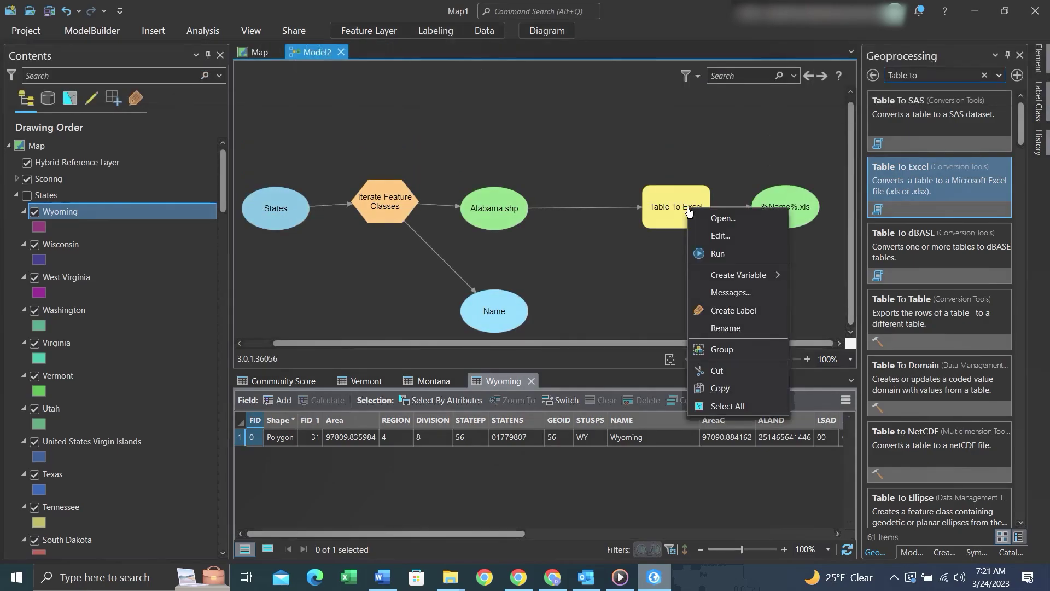
{"action": "left_click", "coordinate": [719, 212]}
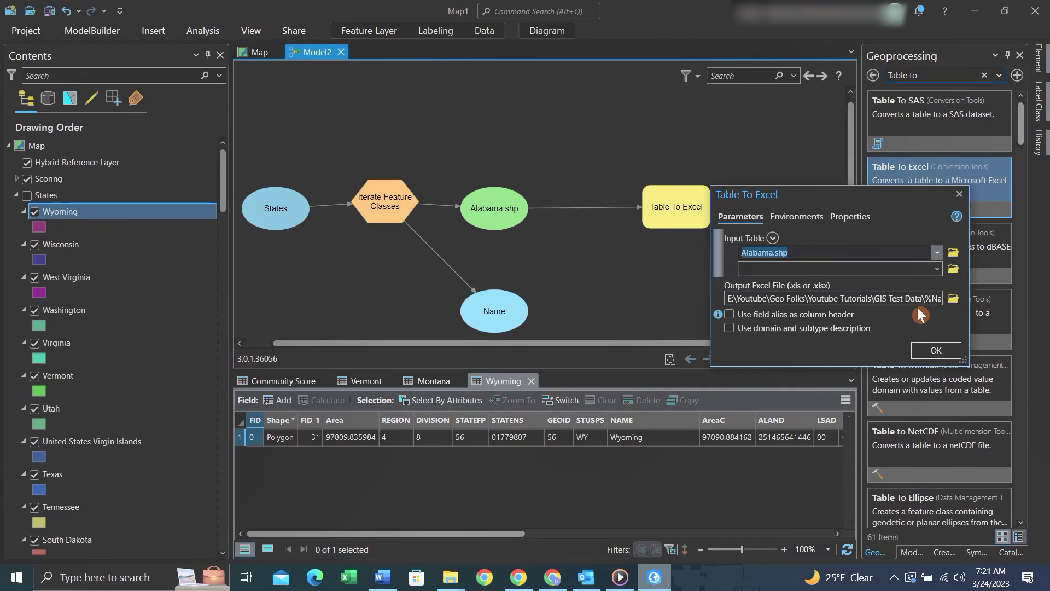
{"action": "left_click", "coordinate": [952, 298]}
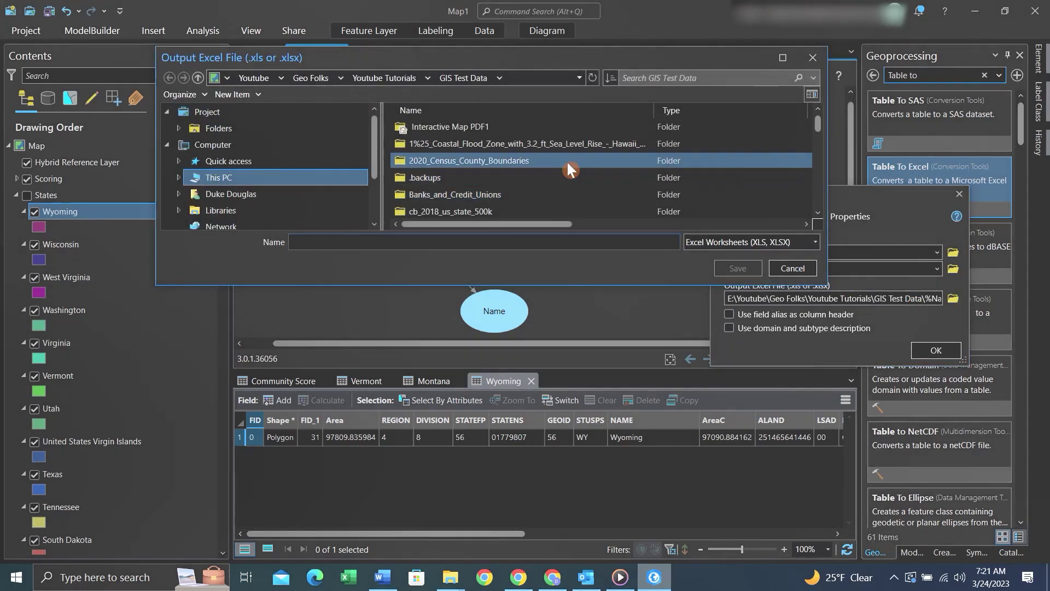
{"action": "scroll", "coordinate": [532, 145], "scroll_direction": "down", "scroll_amount": 5}
{"action": "scroll", "coordinate": [532, 146], "scroll_direction": "down", "scroll_amount": 3}
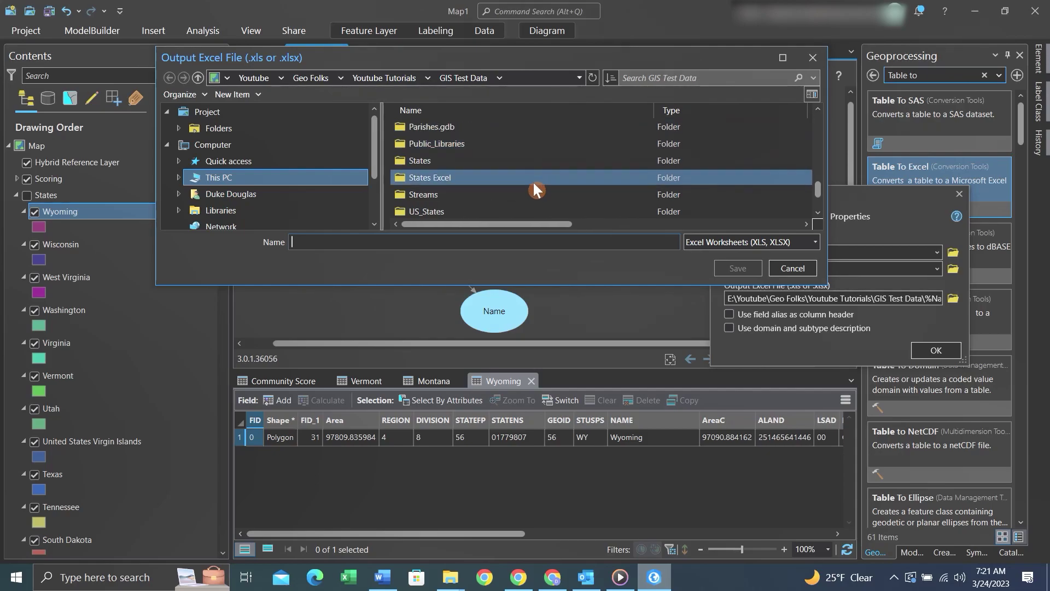
{"action": "double_click", "coordinate": [532, 180]}
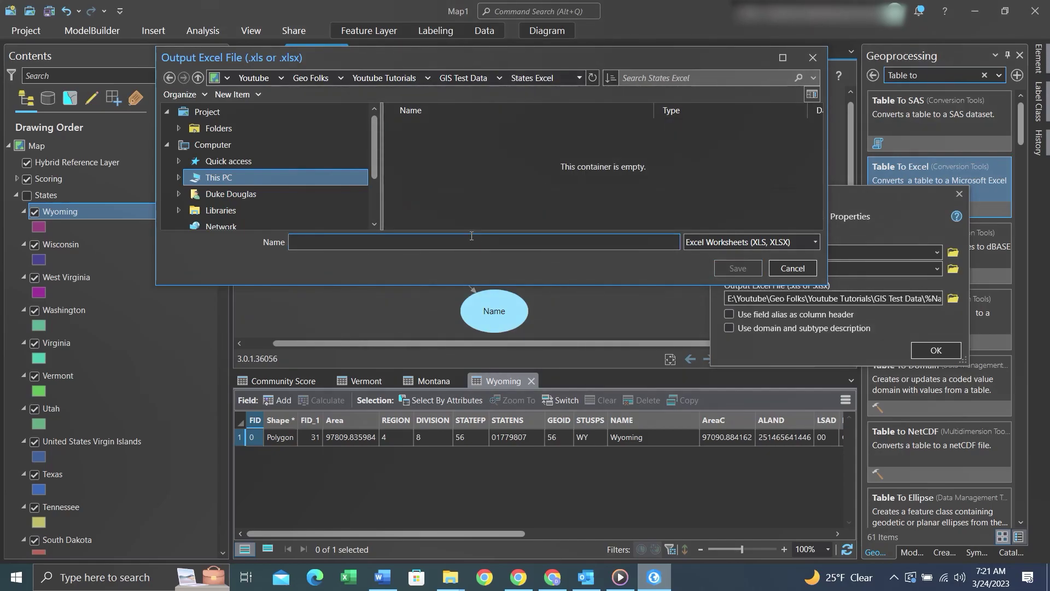
{"action": "type", "text": "%Name%"}
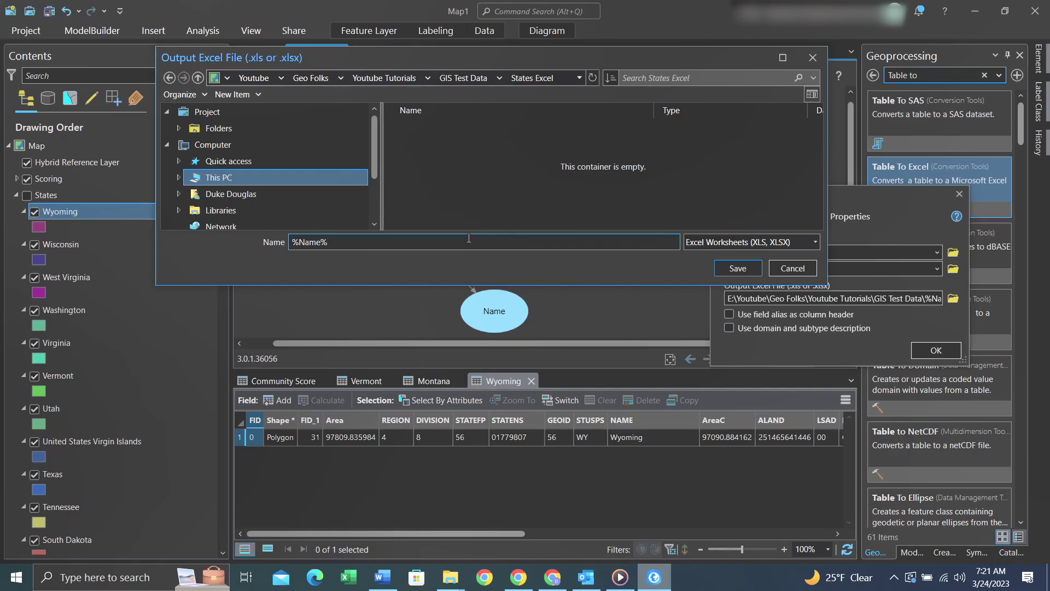
{"action": "type", "text": ".xls"}
{"action": "left_click", "coordinate": [724, 268]}
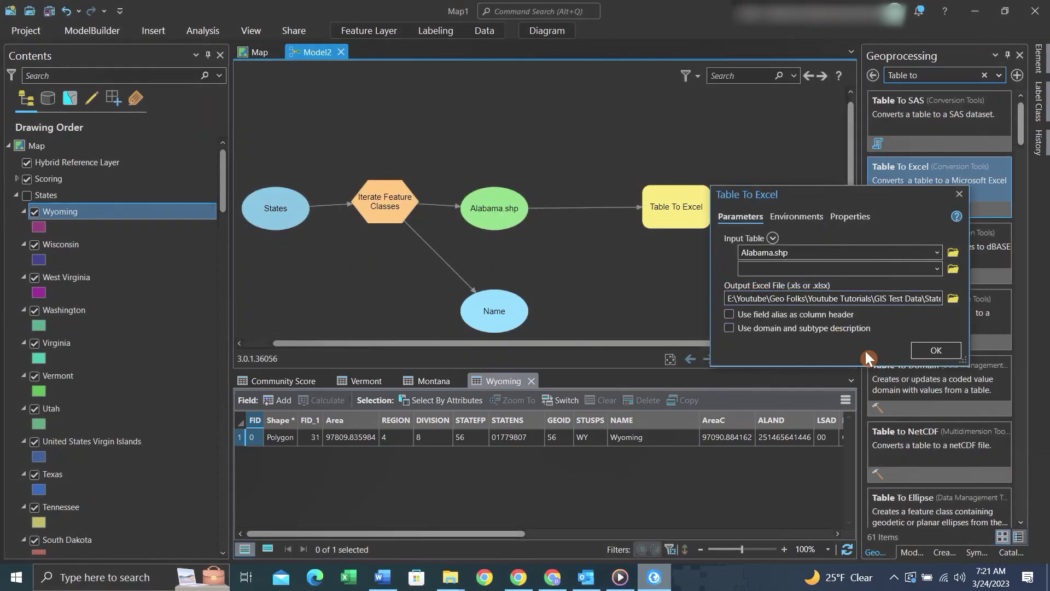
{"action": "left_click", "coordinate": [936, 351]}
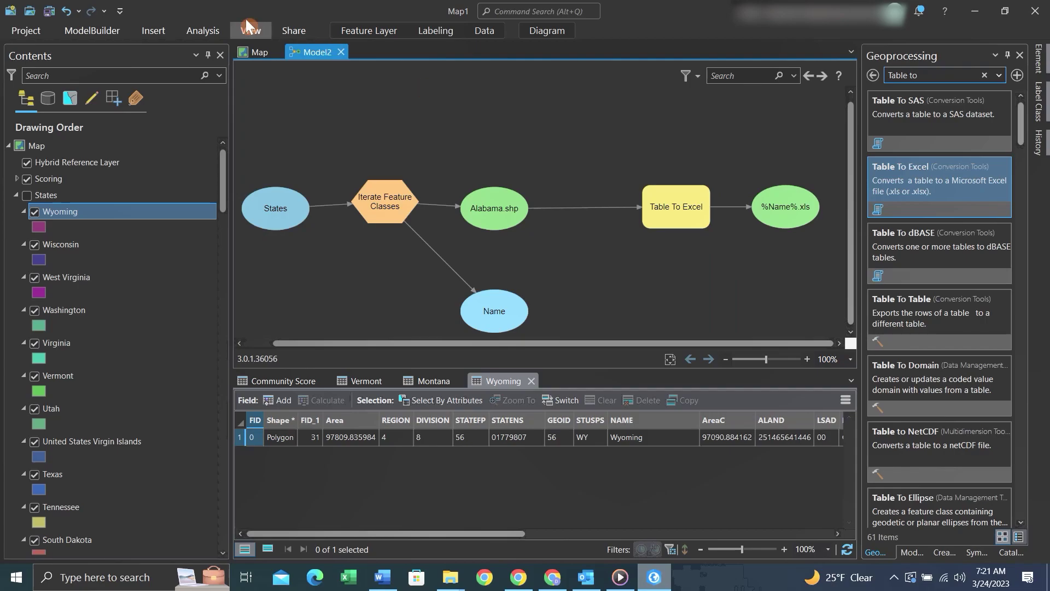
Step: Validate and run Model2, then close the progress report once it finishes
{"action": "left_click", "coordinate": [100, 29]}
{"action": "left_click", "coordinate": [471, 59]}
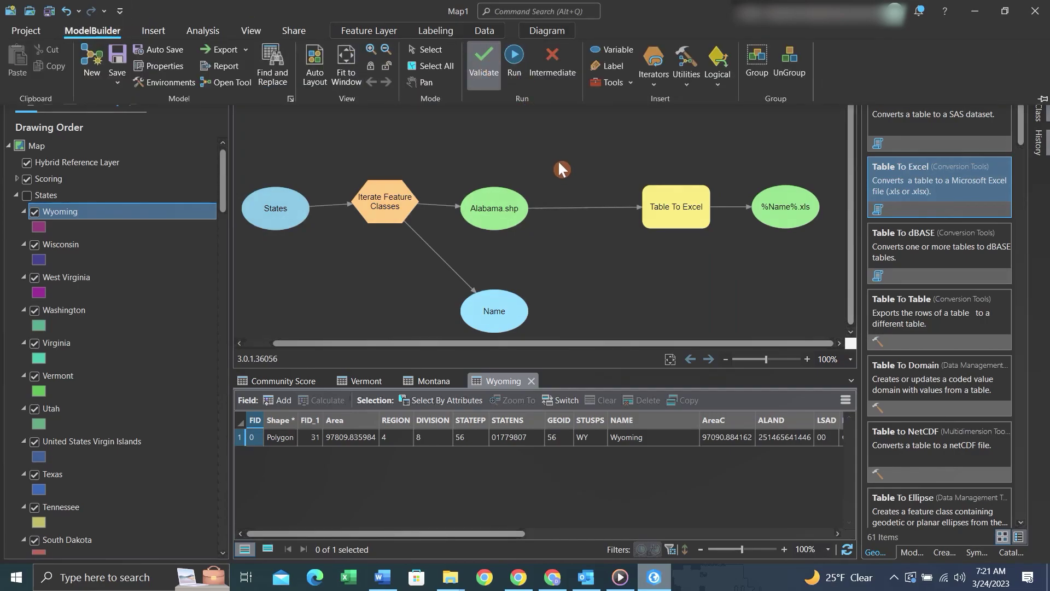
{"action": "left_click", "coordinate": [521, 56]}
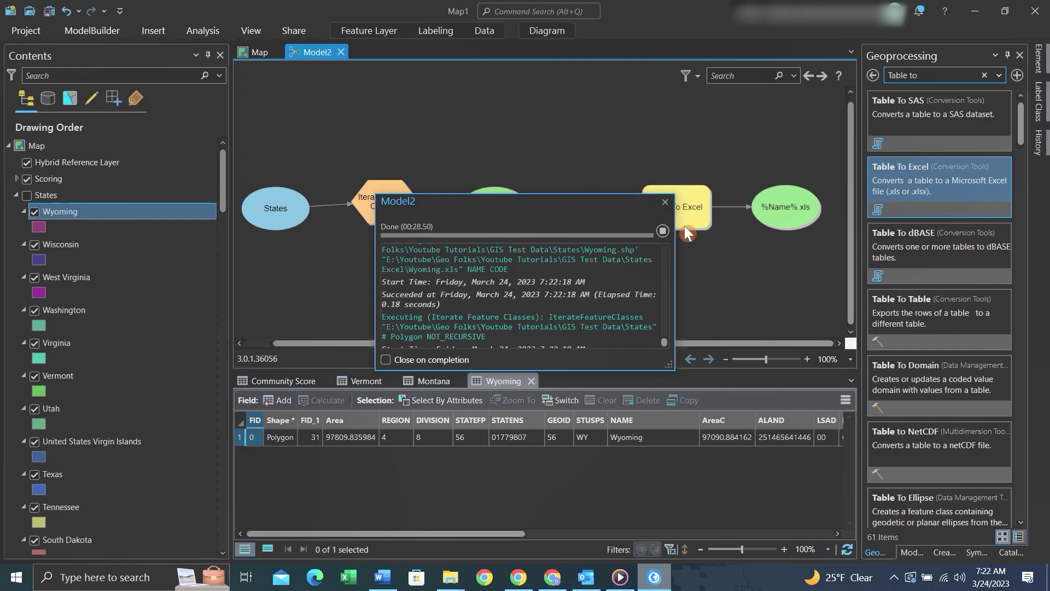
{"action": "left_click", "coordinate": [664, 202]}
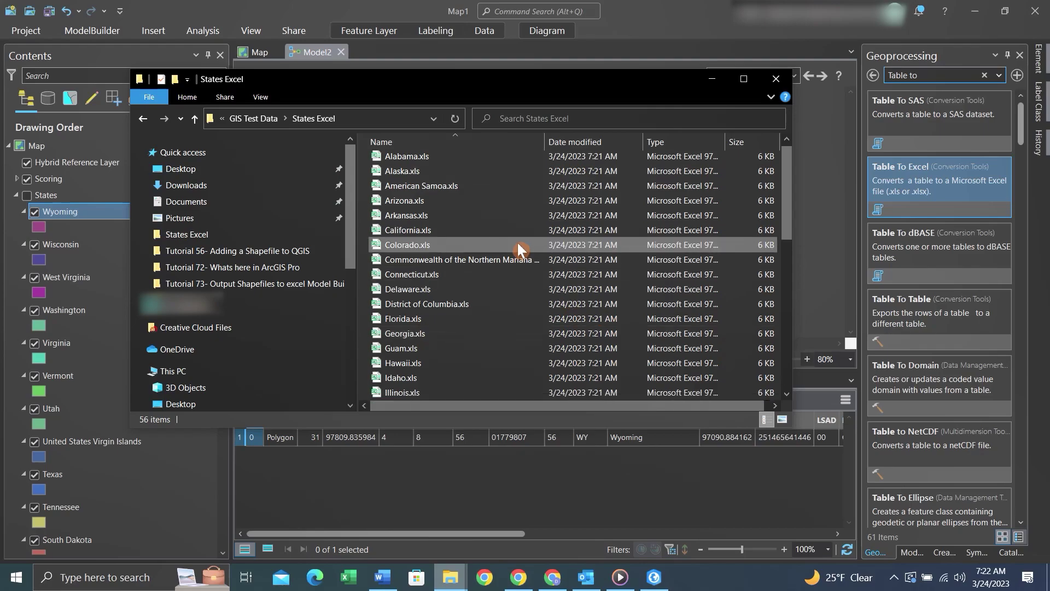
Step: Open Alabama.xls from the States Excel folder in Excel
{"action": "double_click", "coordinate": [472, 163]}
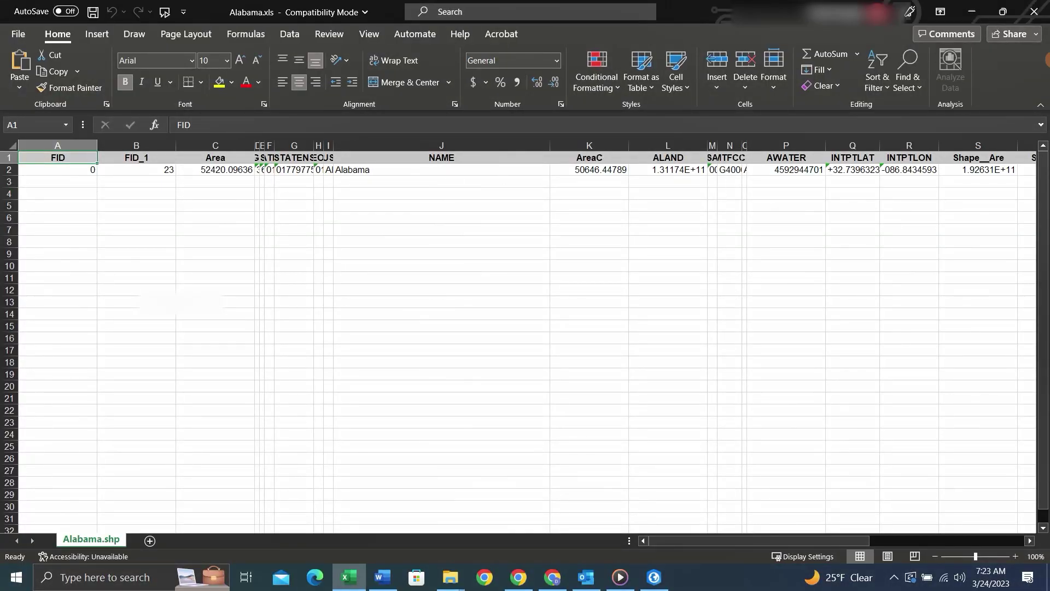
Step: Quit Excel, open Georgia.xls, and widen column M to read its values
{"action": "left_click", "coordinate": [1034, 12]}
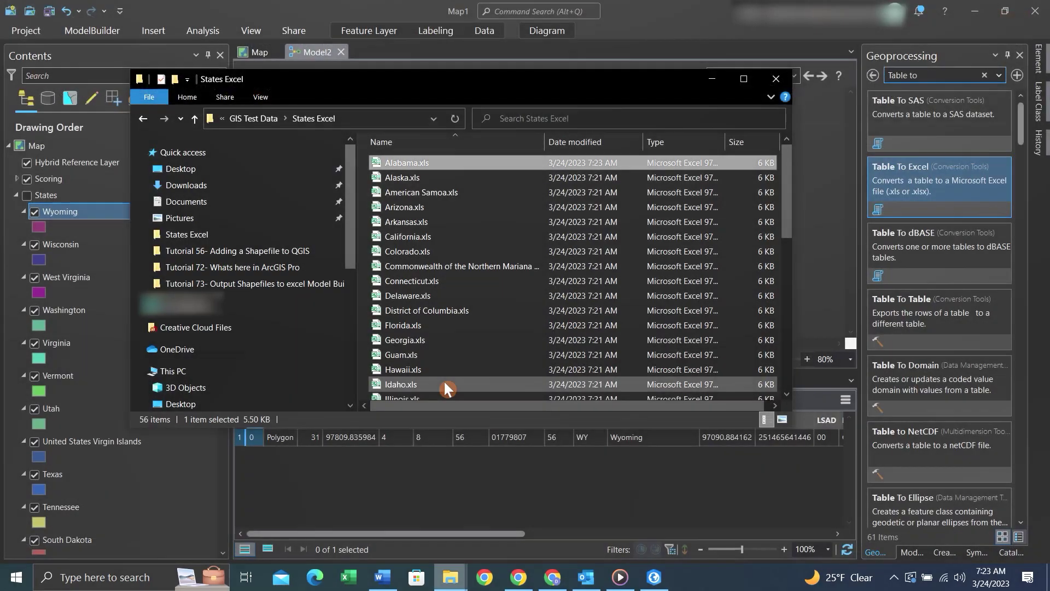
{"action": "double_click", "coordinate": [435, 342]}
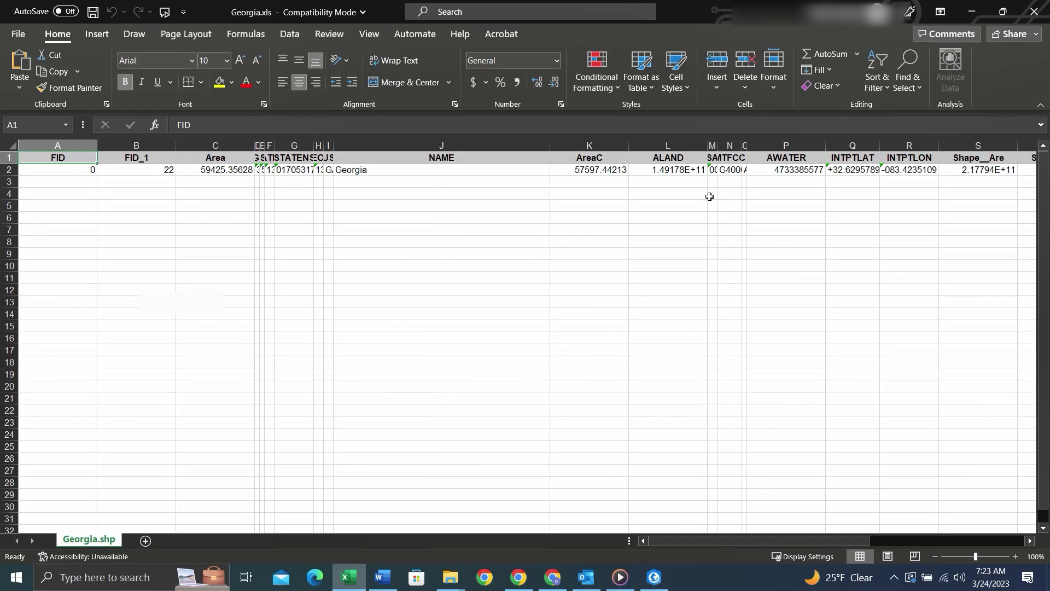
{"action": "left_click_drag", "start_coordinate": [717, 145], "coordinate": [866, 161]}
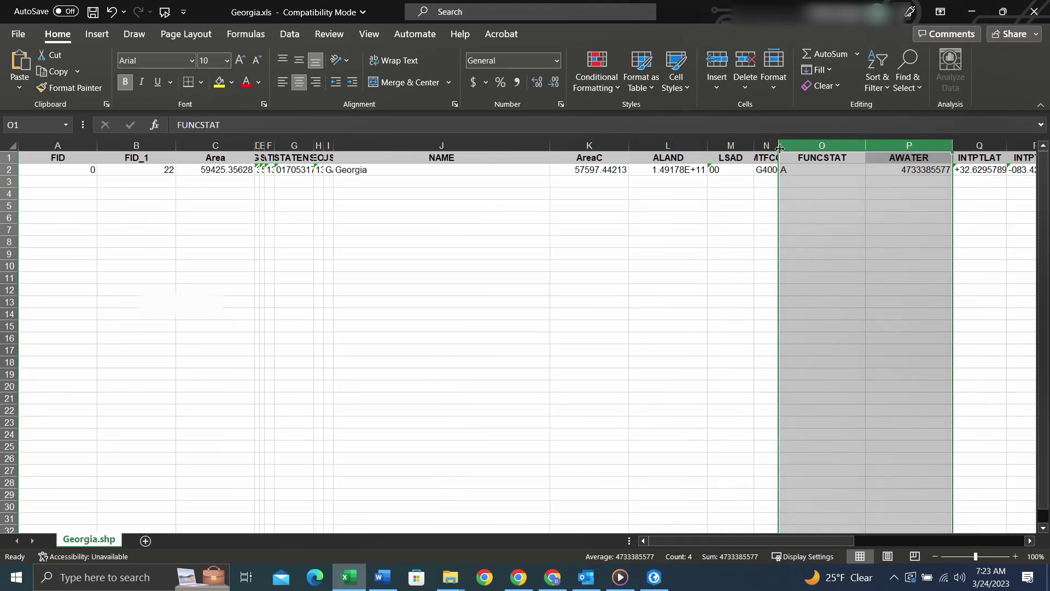